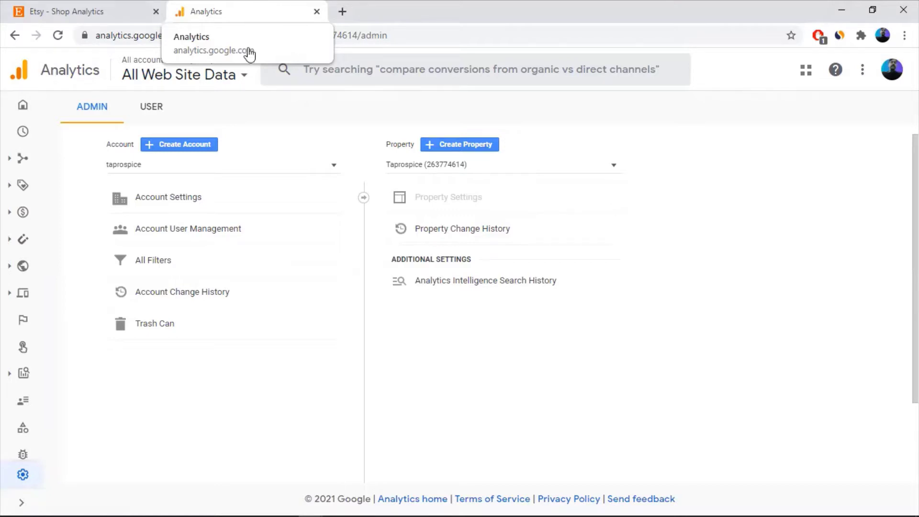
pyautogui.click(28, 10)
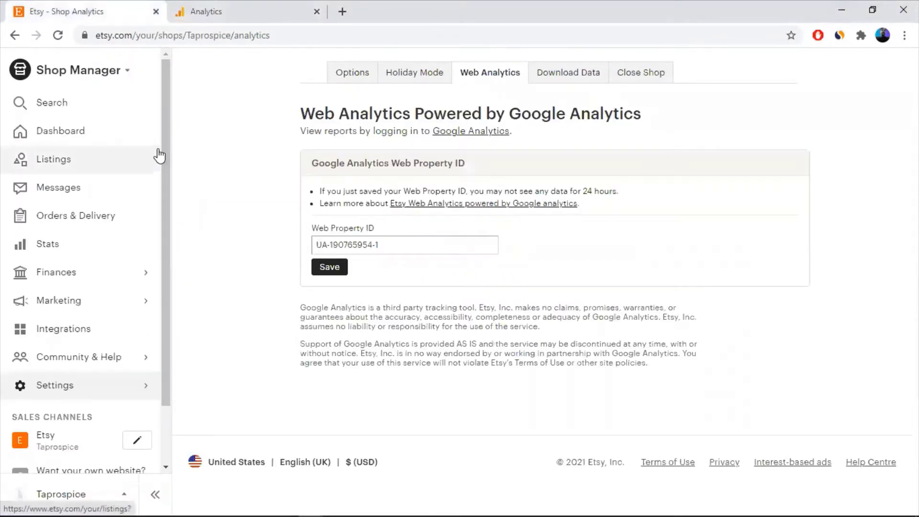
pyautogui.click(207, 7)
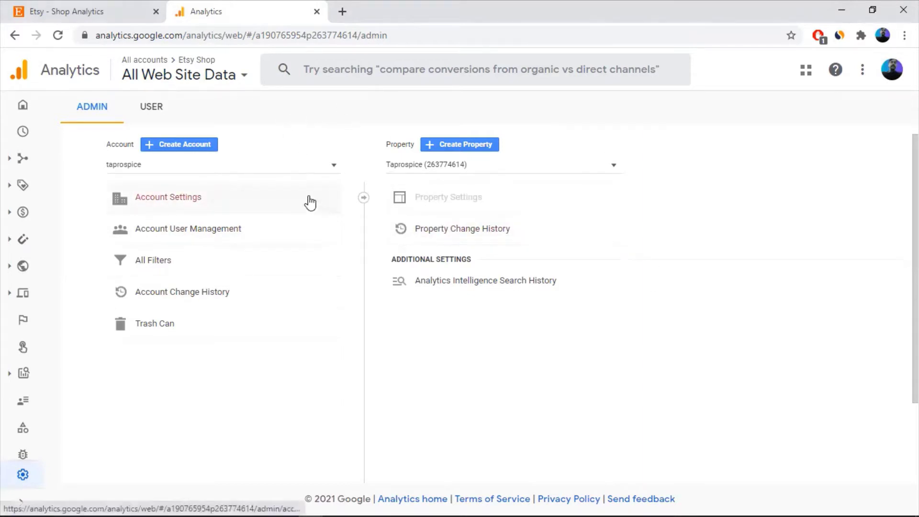
pyautogui.click(117, 6)
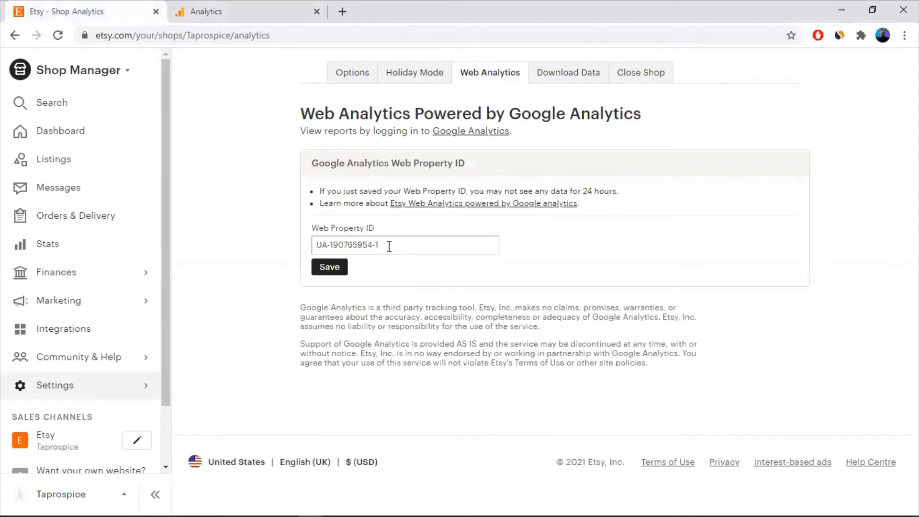
pyautogui.moveTo(401, 244); pyautogui.dragTo(292, 249)
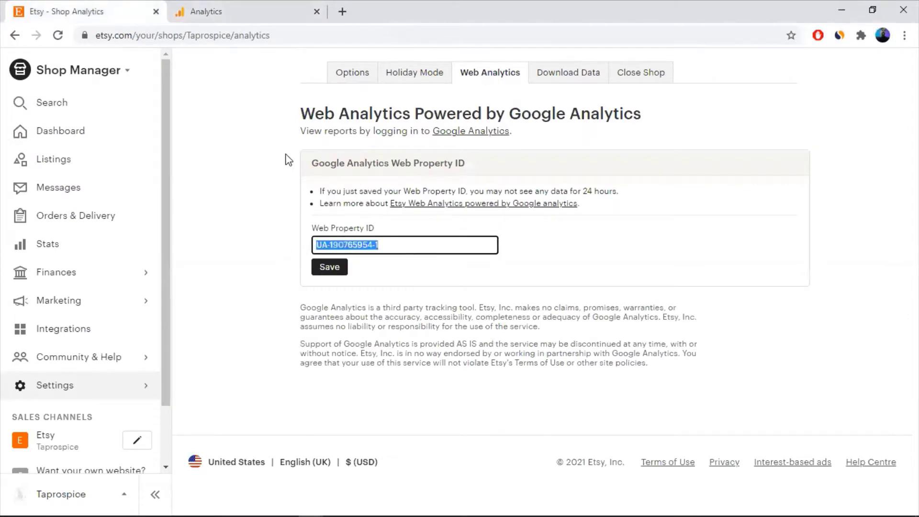
pyautogui.click(232, 6)
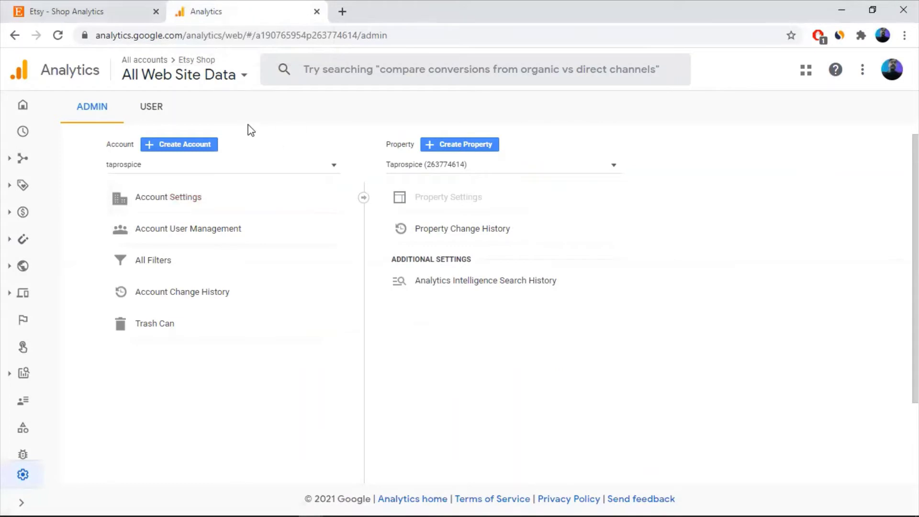
pyautogui.click(103, 7)
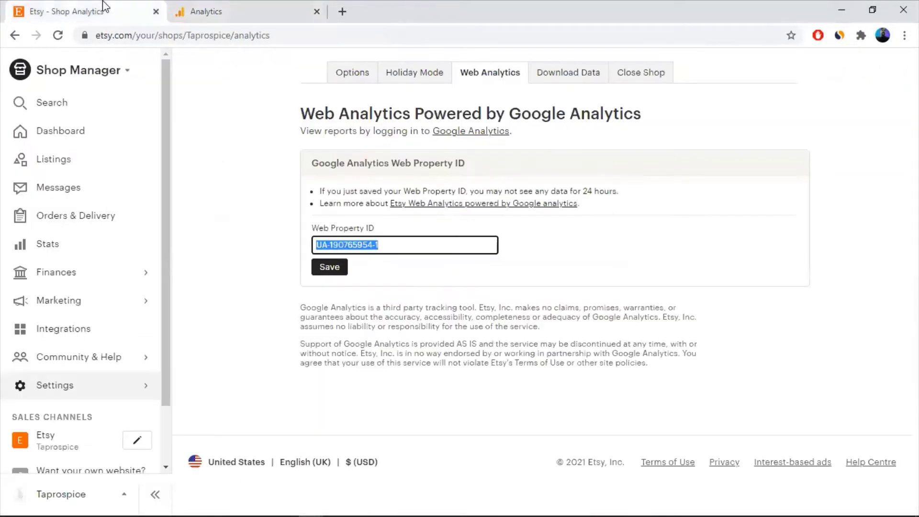
pyautogui.click(231, 6)
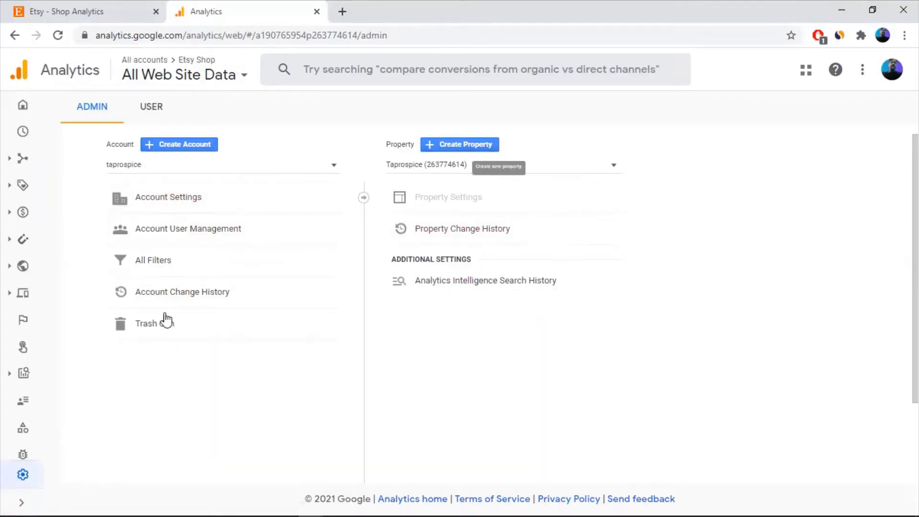
# On the Admin page, start a new Analytics account with Create Account.
pyautogui.click(184, 152)
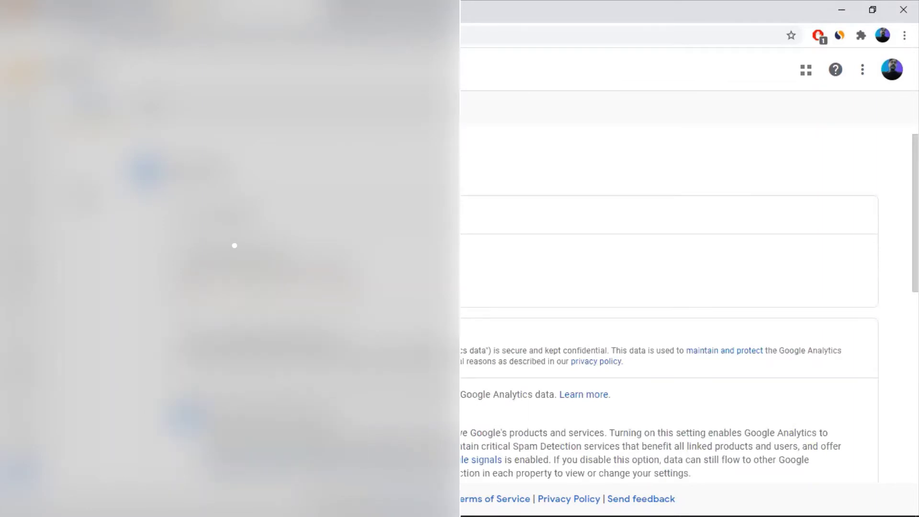
# Name the new account 'Onine Store' and continue to the property setup.
pyautogui.click(253, 291)
pyautogui.write('Onine Store')
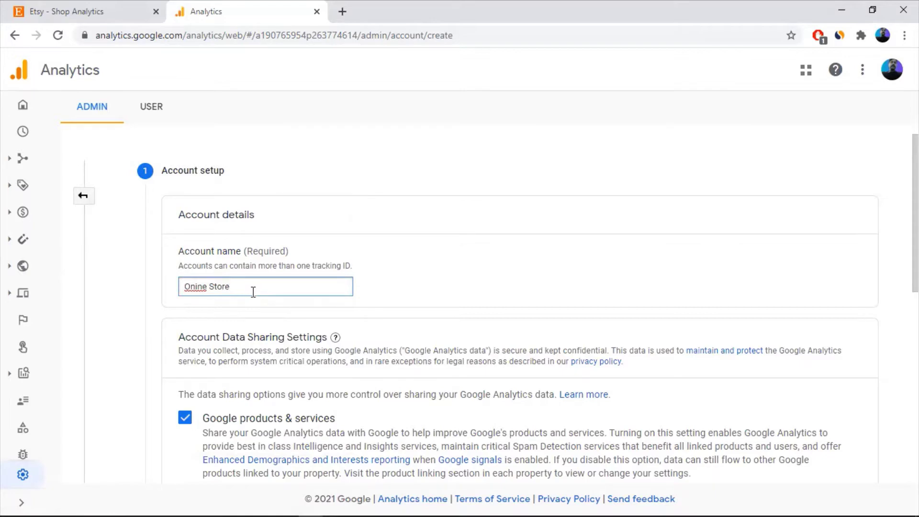
pyautogui.scroll(-8, 368, 247)
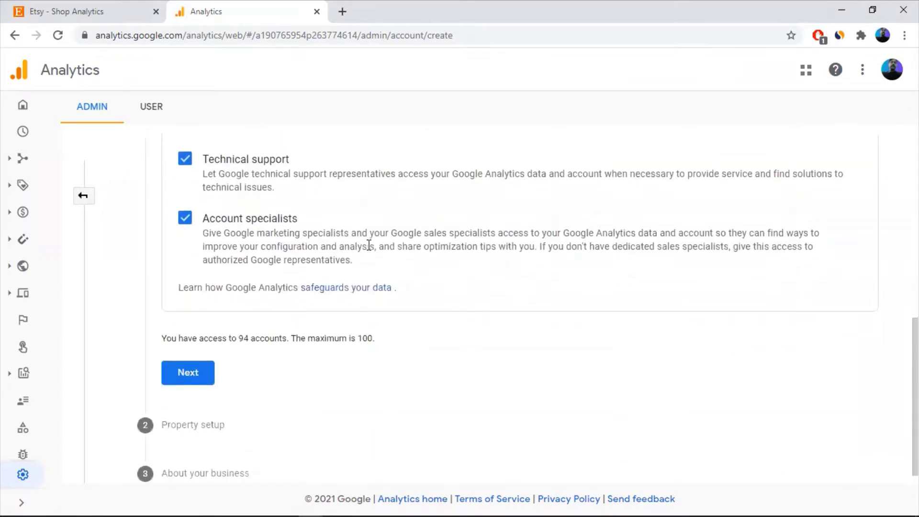
pyautogui.scroll(-1, 369, 245)
pyautogui.click(195, 362)
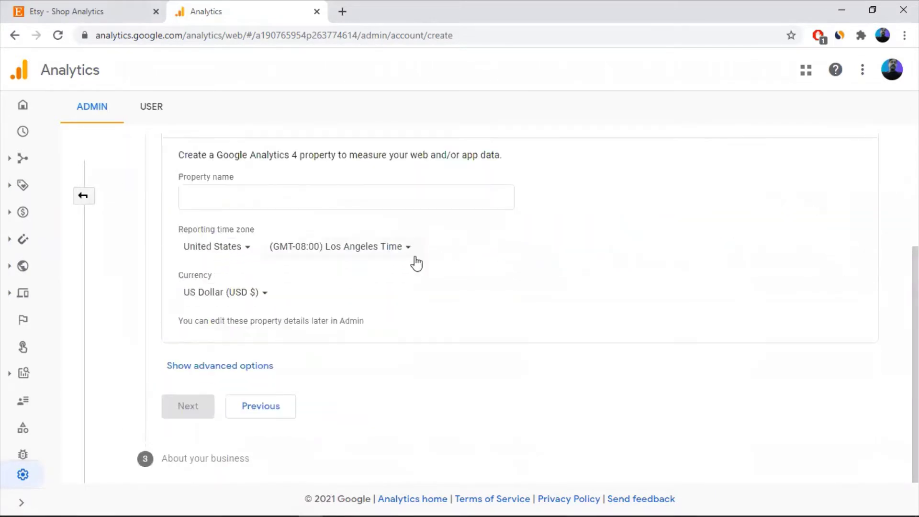
pyautogui.click(310, 196)
# Name the property 'Etsy shops' and set the reporting country to Australia.
pyautogui.click(309, 197)
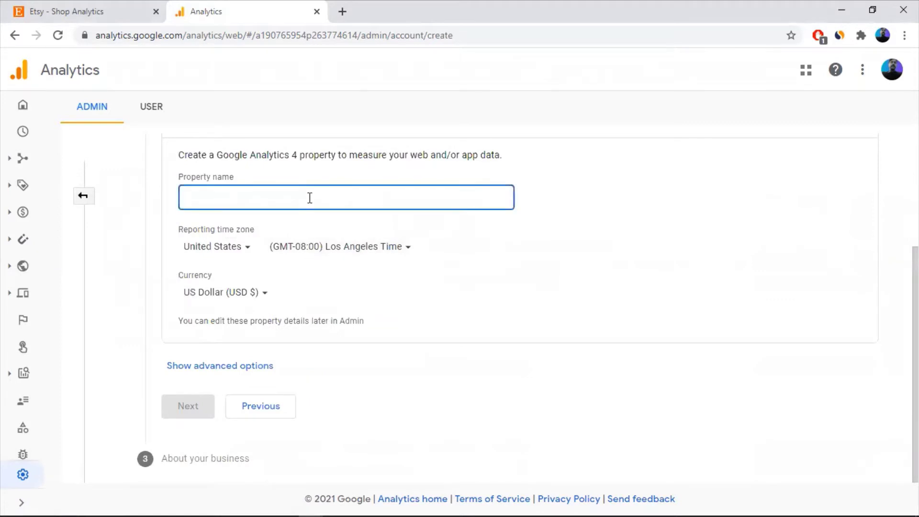
pyautogui.write('Etsy shops')
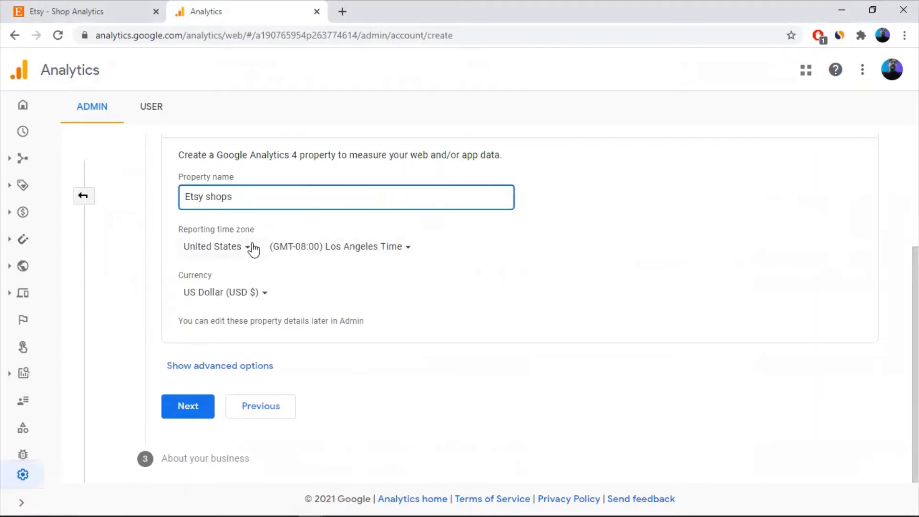
pyautogui.click(382, 228)
pyautogui.click(248, 254)
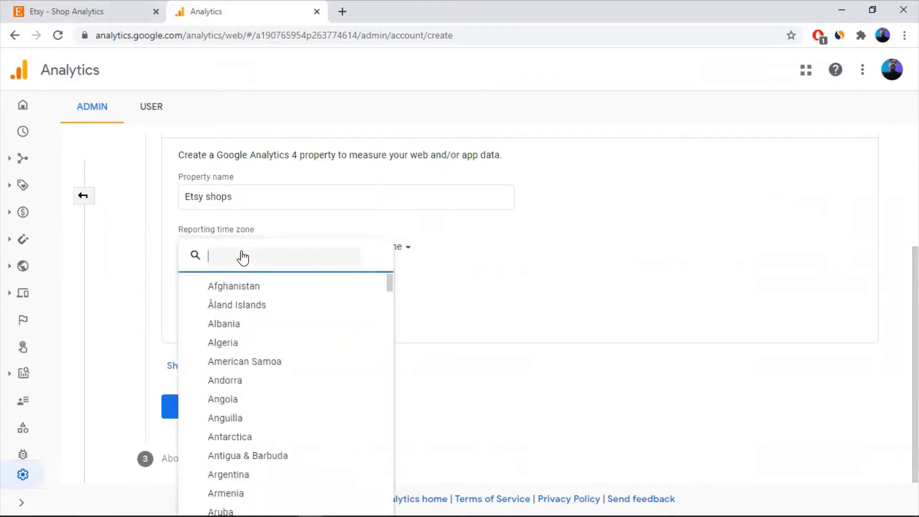
pyautogui.write('aust')
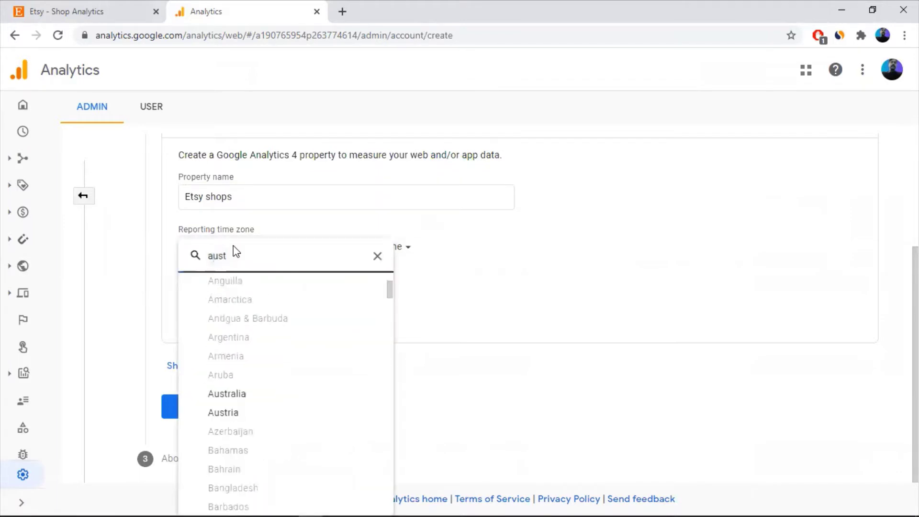
pyautogui.click(259, 396)
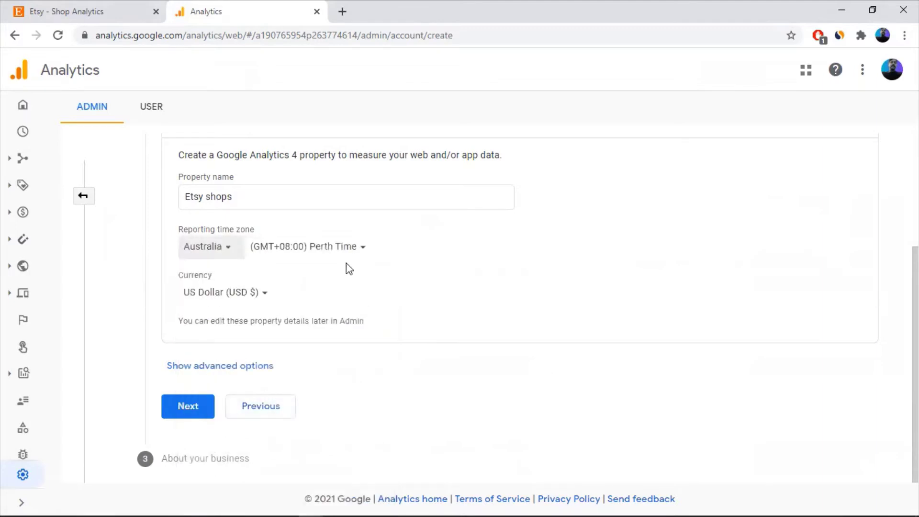
# Set the time zone to Melbourne and currency to Australian Dollar, and show advanced options.
pyautogui.click(339, 248)
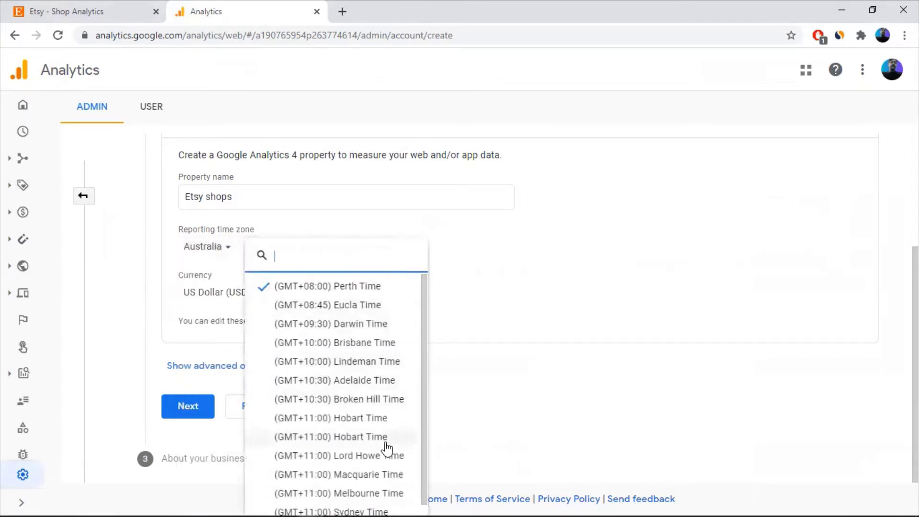
pyautogui.click(355, 493)
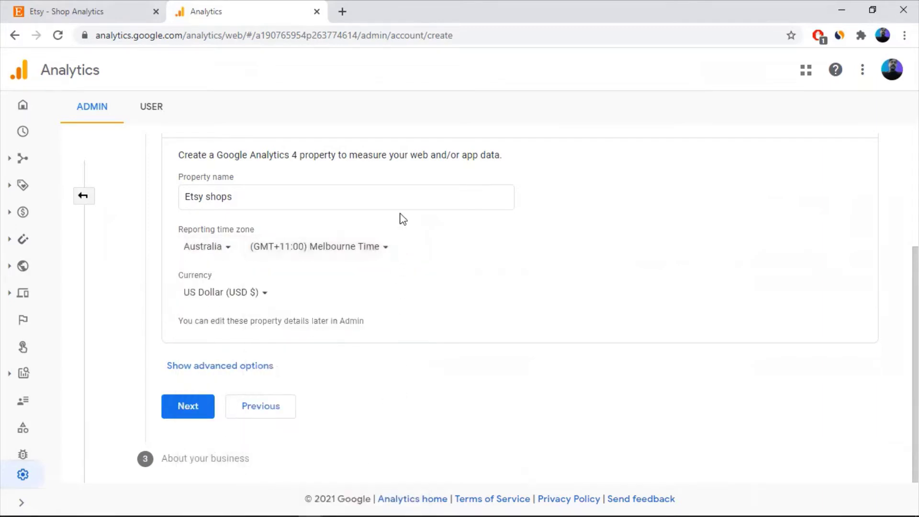
pyautogui.click(250, 294)
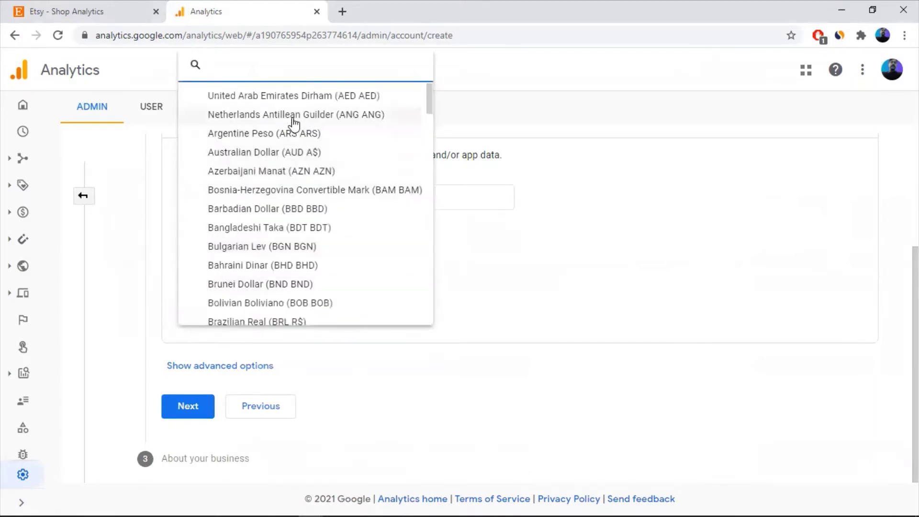
pyautogui.click(293, 152)
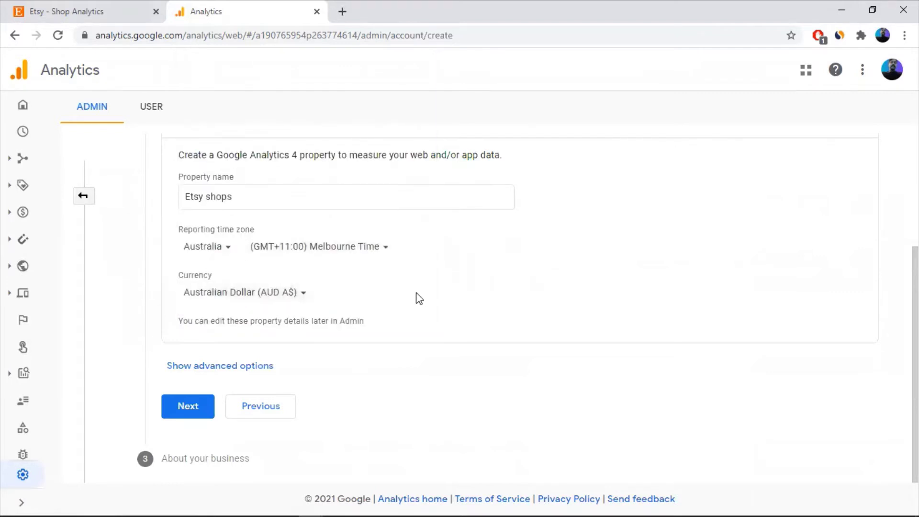
pyautogui.click(224, 373)
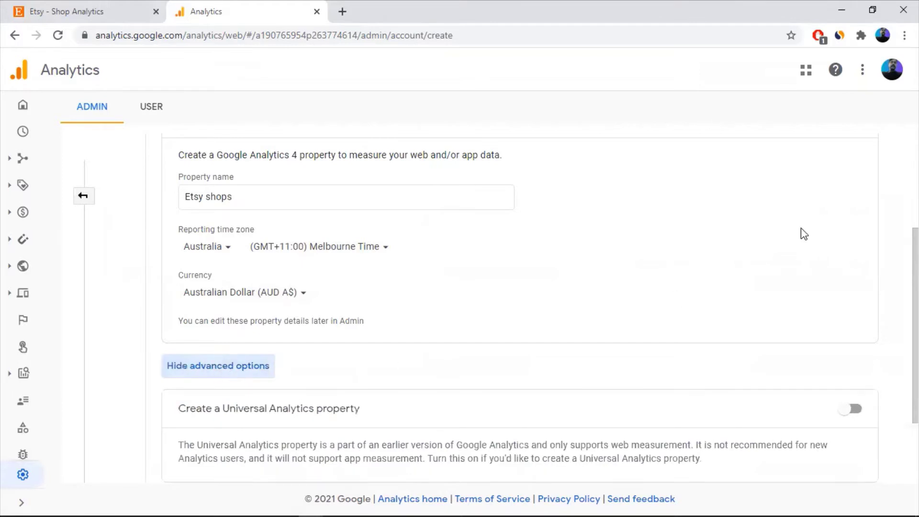
# Switch on Universal Analytics property creation, focus the empty Website URL box, and go to the Etsy tab.
pyautogui.scroll(-2, 807, 233)
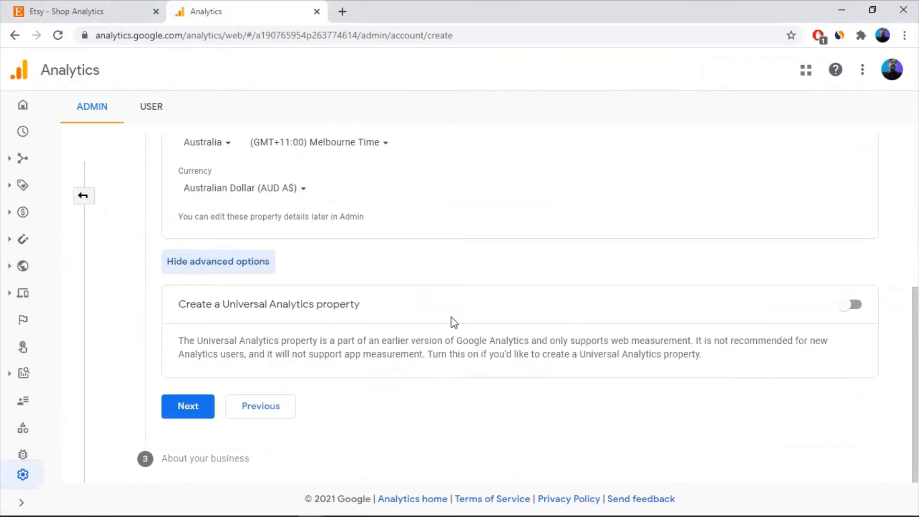
pyautogui.click(852, 304)
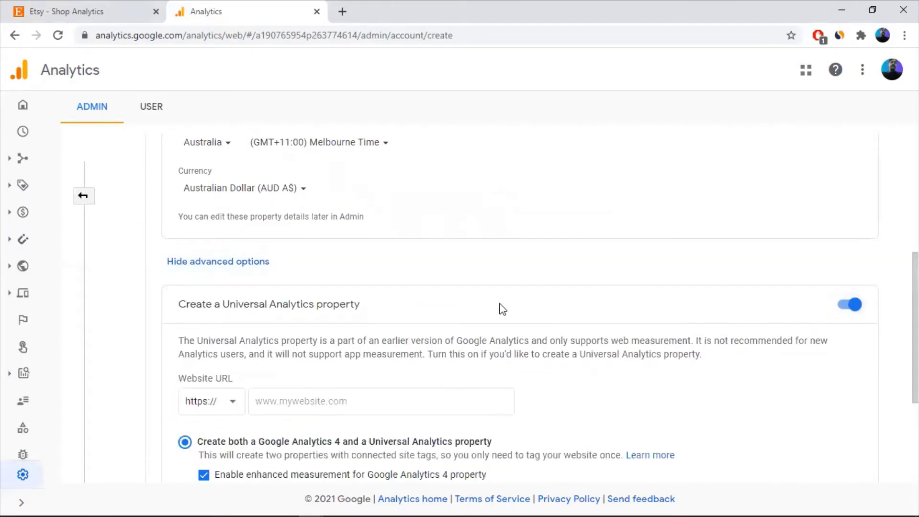
pyautogui.scroll(-1, 509, 288)
pyautogui.scroll(-2, 506, 287)
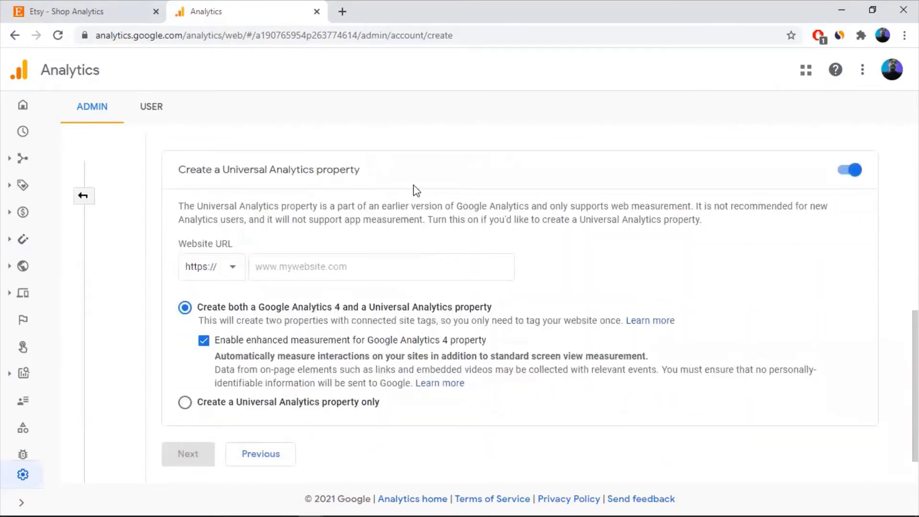
pyautogui.click(288, 270)
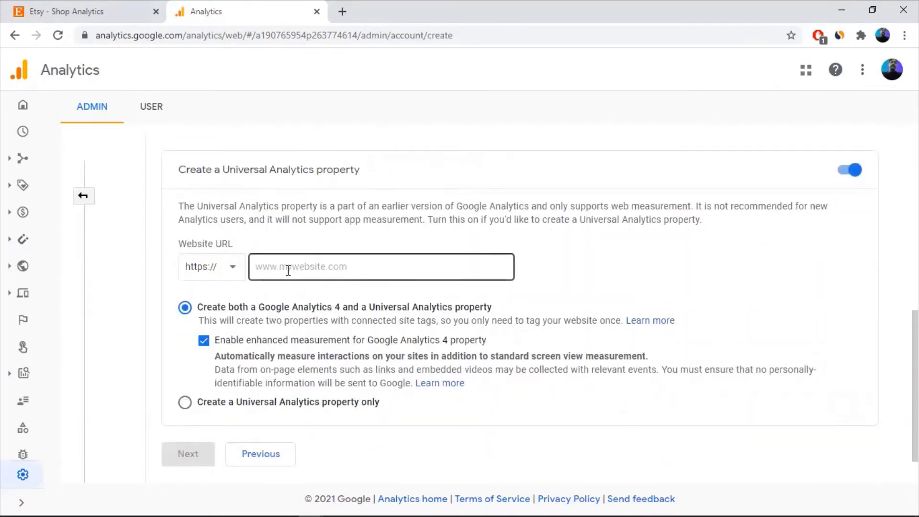
pyautogui.click(288, 271)
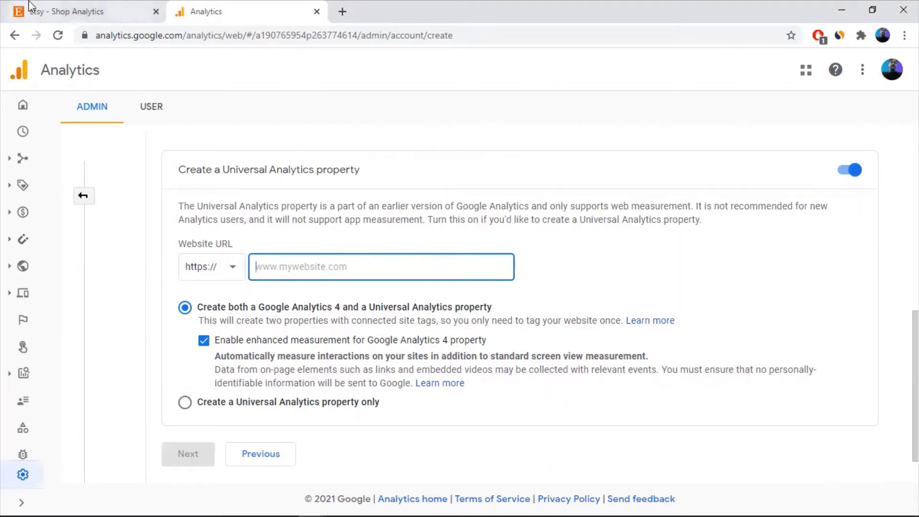
pyautogui.click(59, 7)
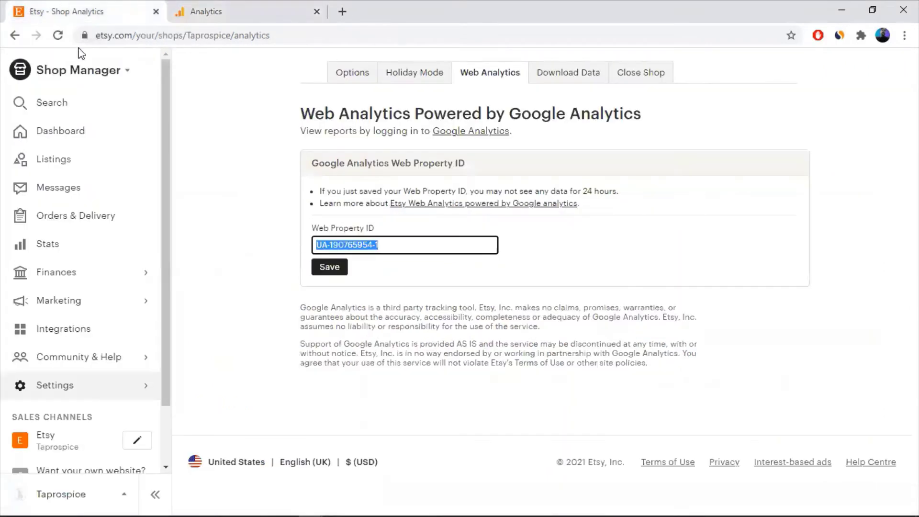
pyautogui.click(452, 209)
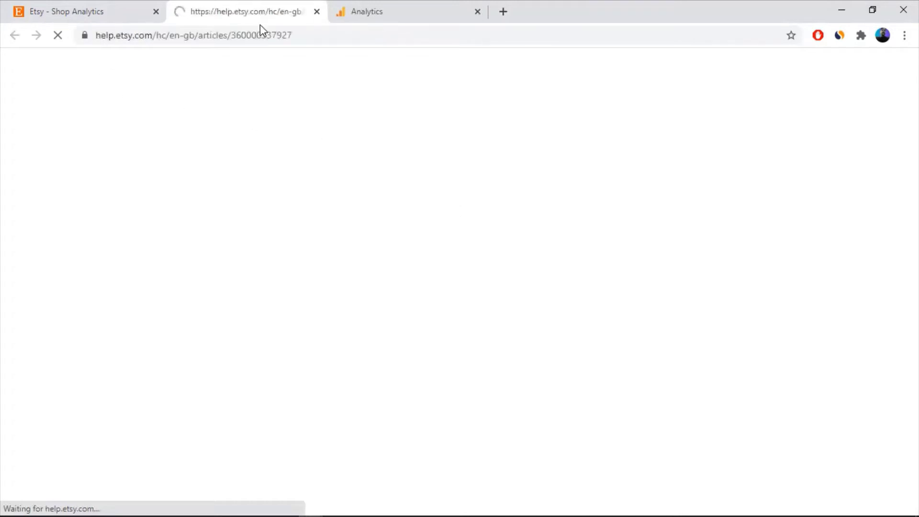
pyautogui.scroll(-6, 639, 245)
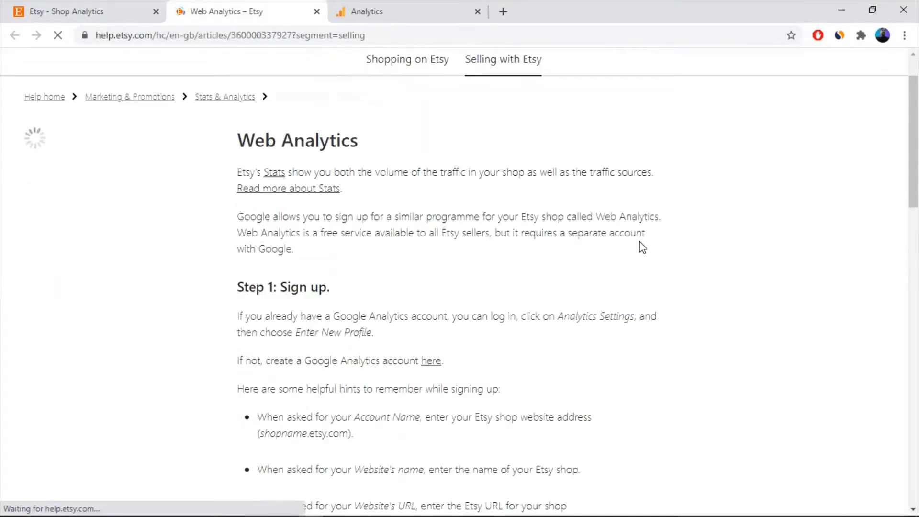
pyautogui.scroll(-1, 643, 248)
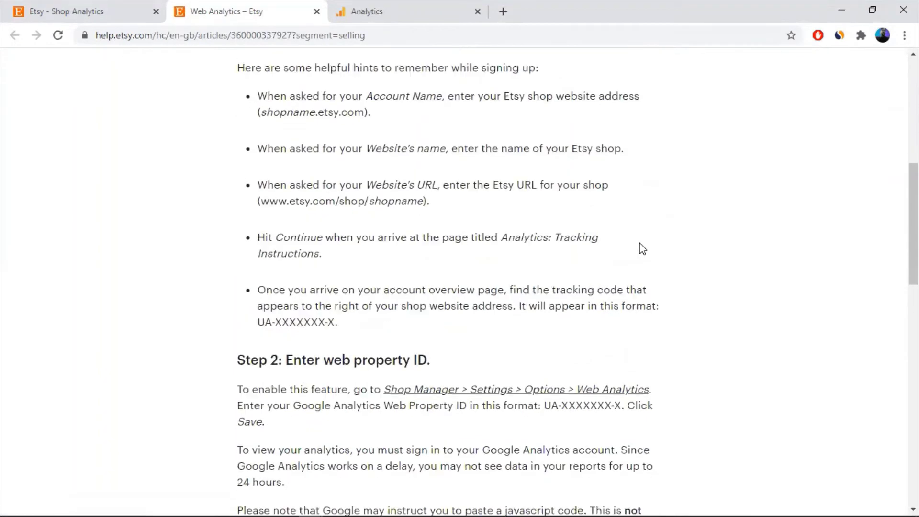
pyautogui.scroll(1, 642, 248)
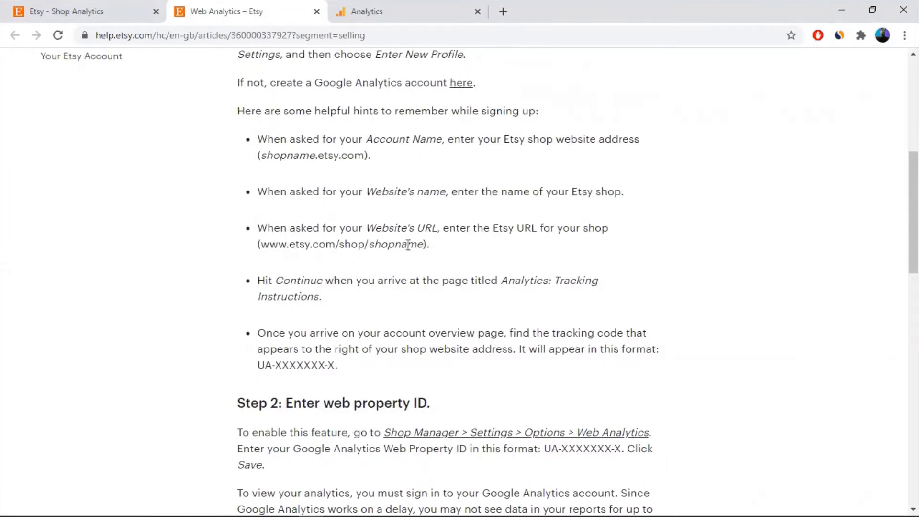
pyautogui.moveTo(424, 243); pyautogui.dragTo(263, 242)
pyautogui.hotkey('ctrl', 'c')
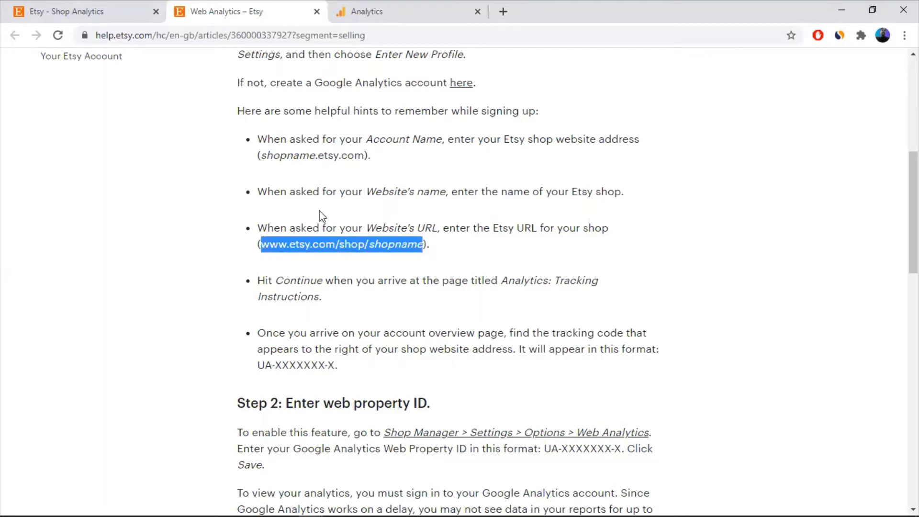
pyautogui.click(381, 8)
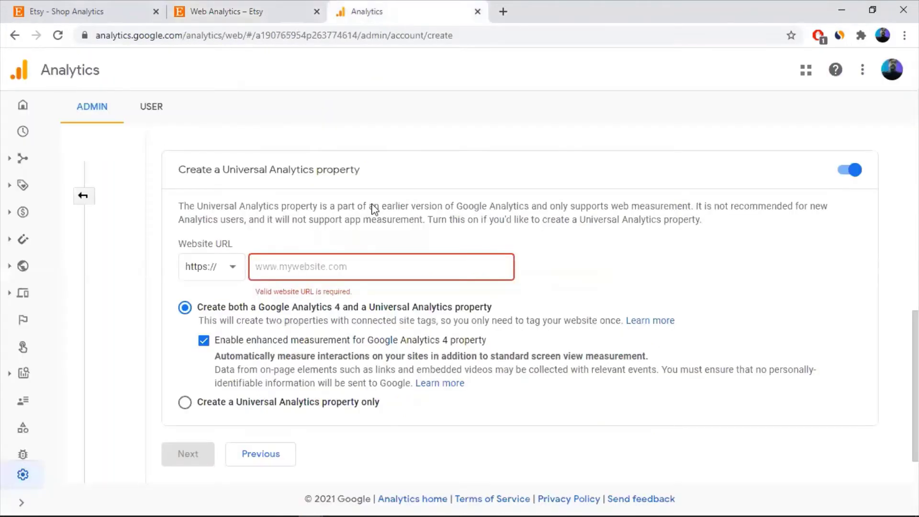
pyautogui.hotkey('ctrl', 'v')
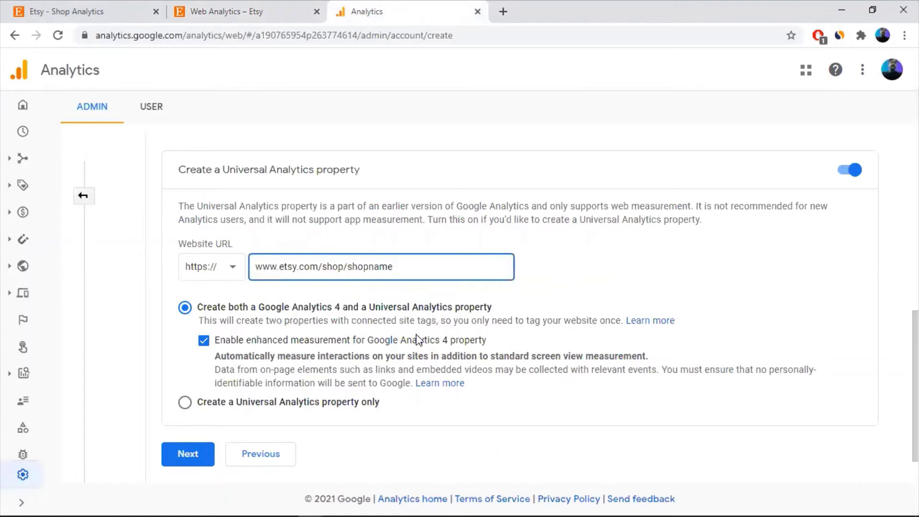
pyautogui.press('BackSpace')
pyautogui.press('BackSpace')
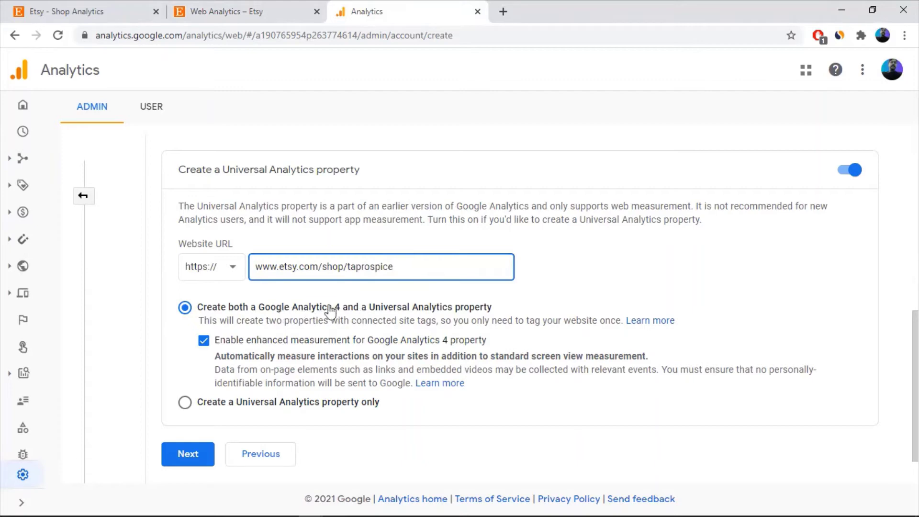
pyautogui.click(602, 263)
pyautogui.scroll(-1, 402, 287)
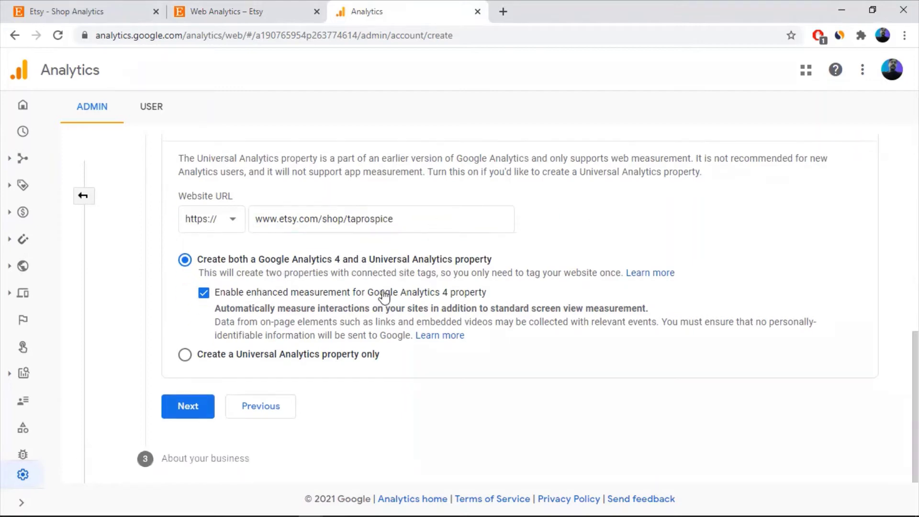
pyautogui.click(184, 406)
# Choose Small (1-10 employees), tick eight usage goals except app installs and Other, and create the account.
pyautogui.scroll(3, 273, 324)
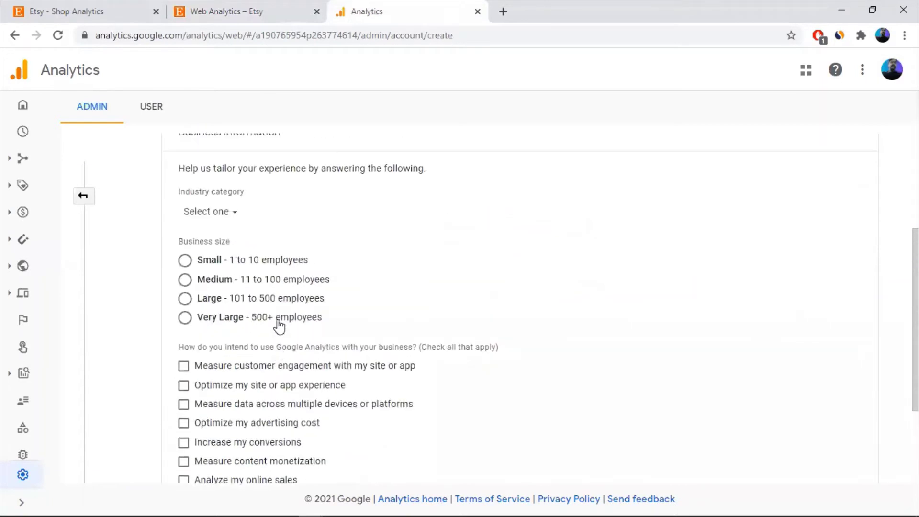
pyautogui.click(184, 260)
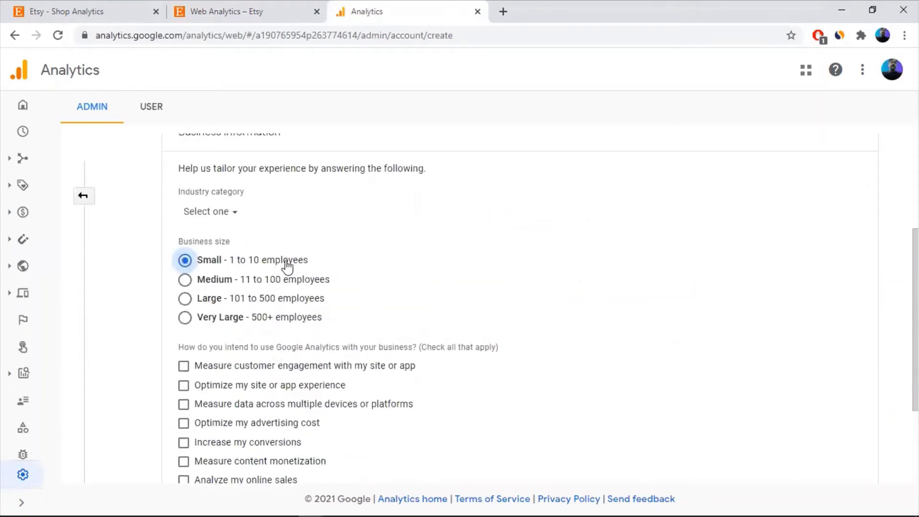
pyautogui.scroll(-3, 343, 248)
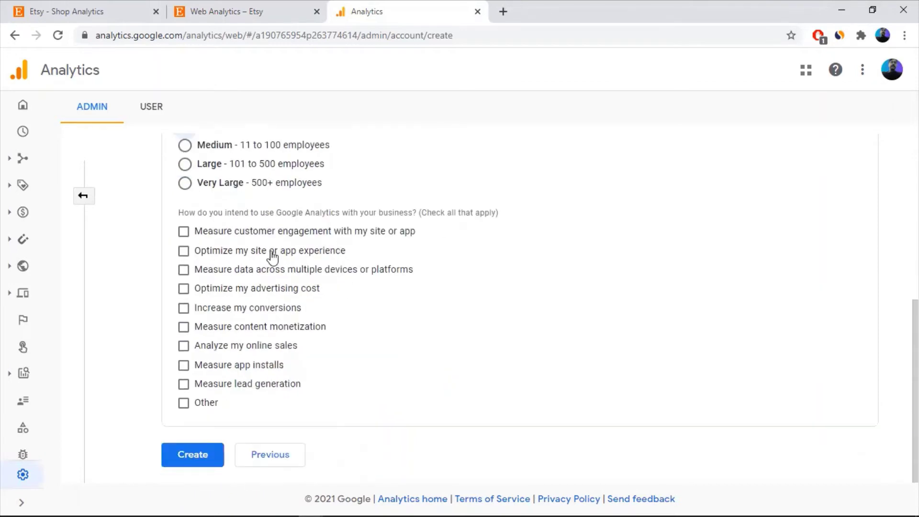
pyautogui.click(183, 231)
pyautogui.click(184, 251)
pyautogui.click(184, 269)
pyautogui.click(184, 289)
pyautogui.click(183, 308)
pyautogui.click(183, 346)
pyautogui.click(183, 327)
pyautogui.click(184, 383)
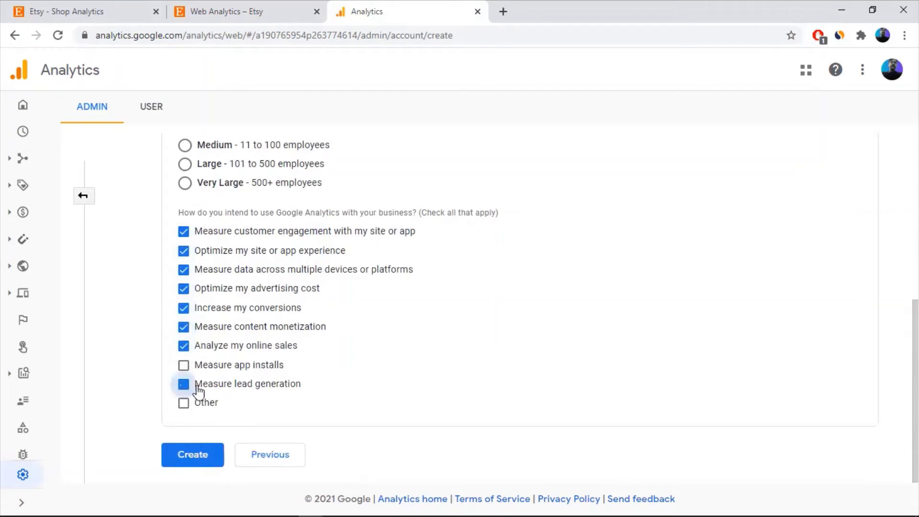
pyautogui.click(210, 462)
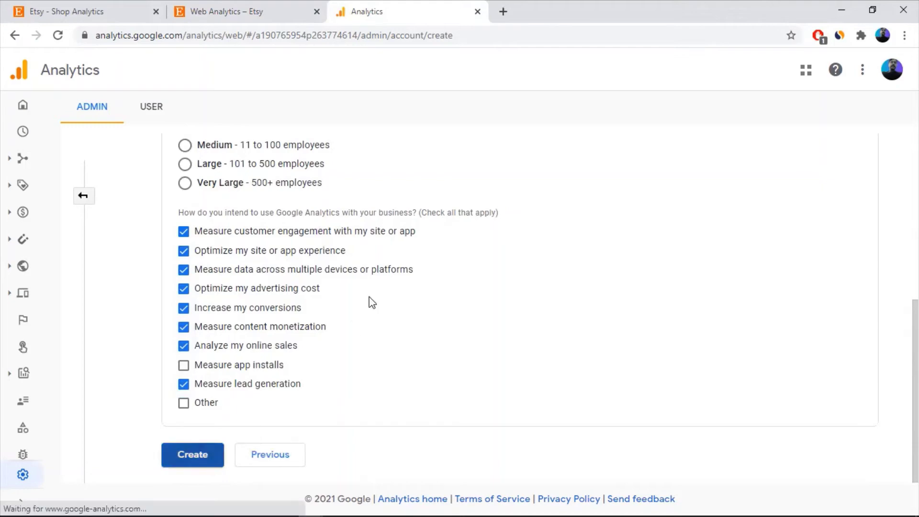
# Tick the GDPR and Controller-Controller data protection terms and accept the Terms of Service.
pyautogui.scroll(-10, 519, 188)
pyautogui.scroll(-6, 608, 214)
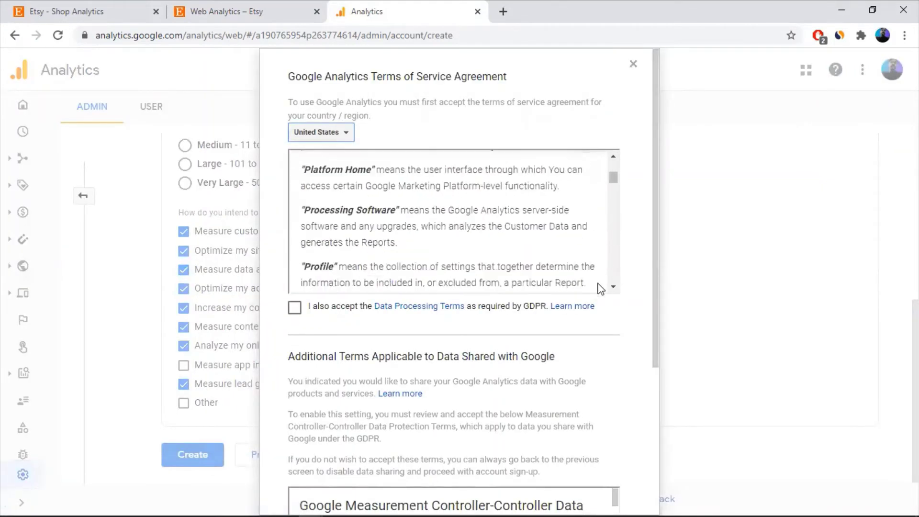
pyautogui.scroll(-5, 603, 372)
pyautogui.scroll(5, 603, 377)
pyautogui.click(295, 308)
pyautogui.scroll(-10, 513, 266)
pyautogui.scroll(-5, 606, 309)
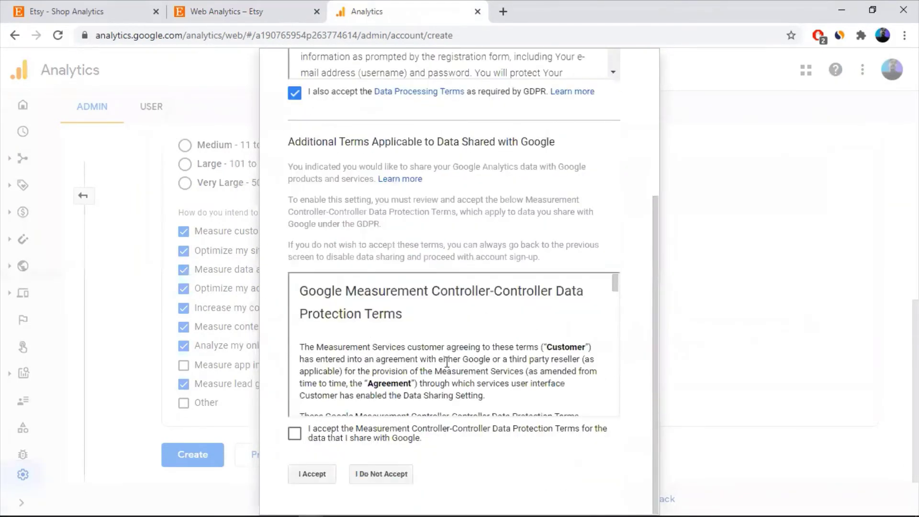
pyautogui.click(299, 438)
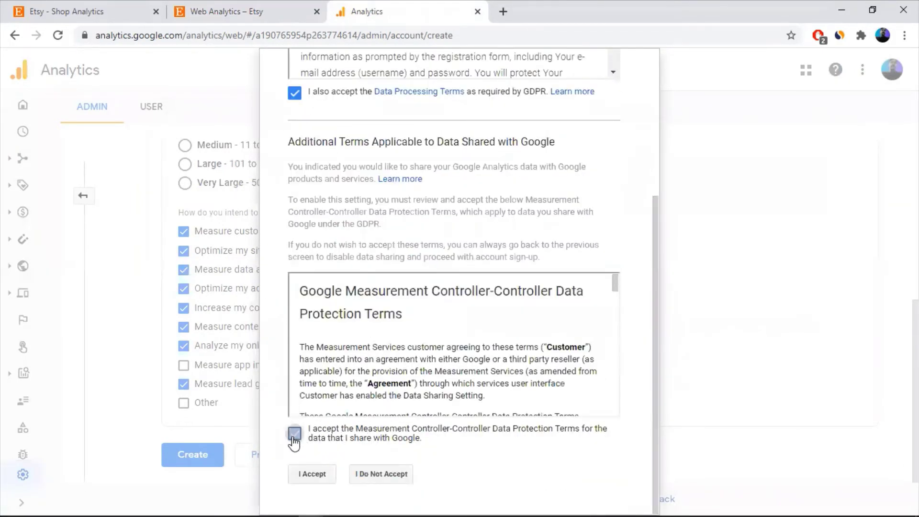
pyautogui.click(317, 475)
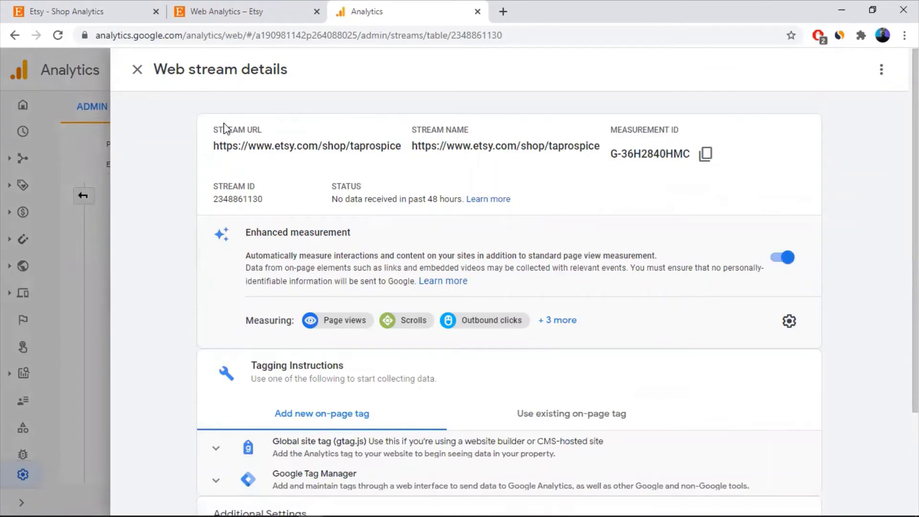
# Close the web stream details and return to the Admin account and property columns.
pyautogui.scroll(-3, 529, 371)
pyautogui.scroll(3, 529, 371)
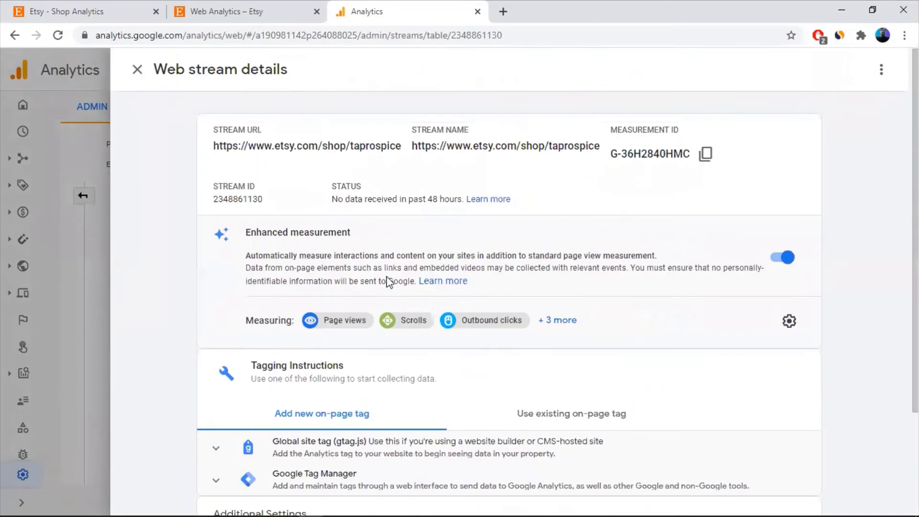
pyautogui.click(137, 70)
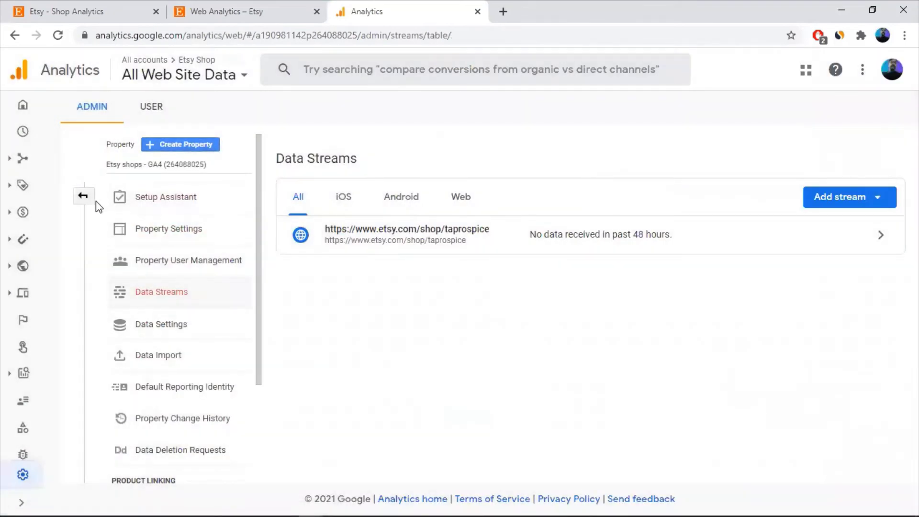
pyautogui.click(99, 9)
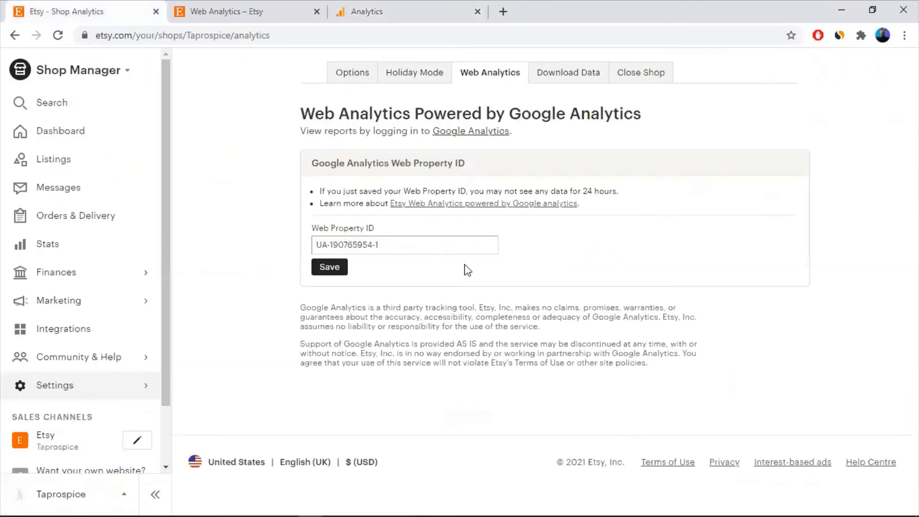
pyautogui.click(378, 11)
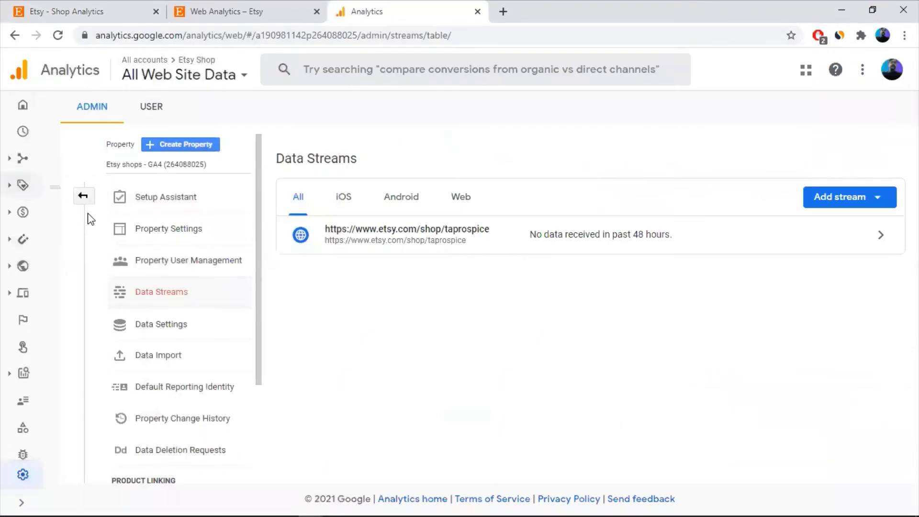
pyautogui.click(83, 196)
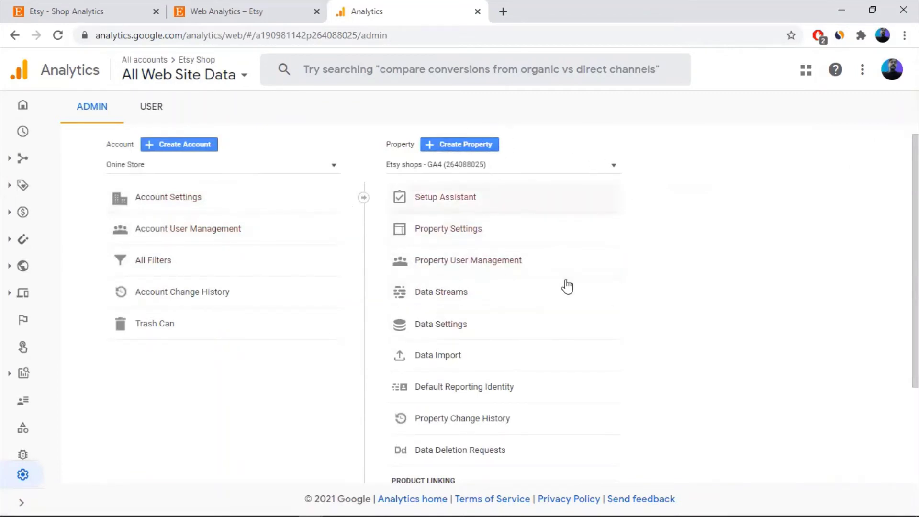
pyautogui.click(607, 168)
# Select the Etsy shops UA property and copy its tracking ID from Tracking Info > Tracking Code.
pyautogui.click(473, 204)
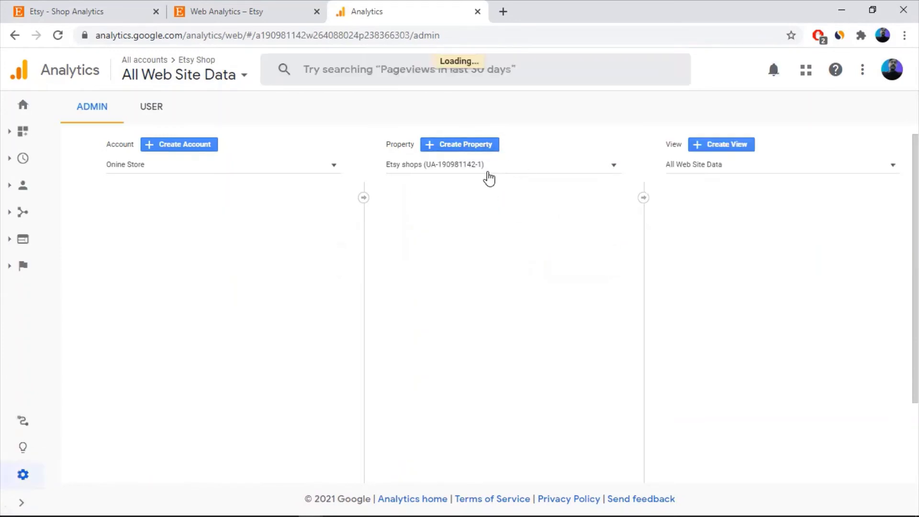
pyautogui.click(614, 168)
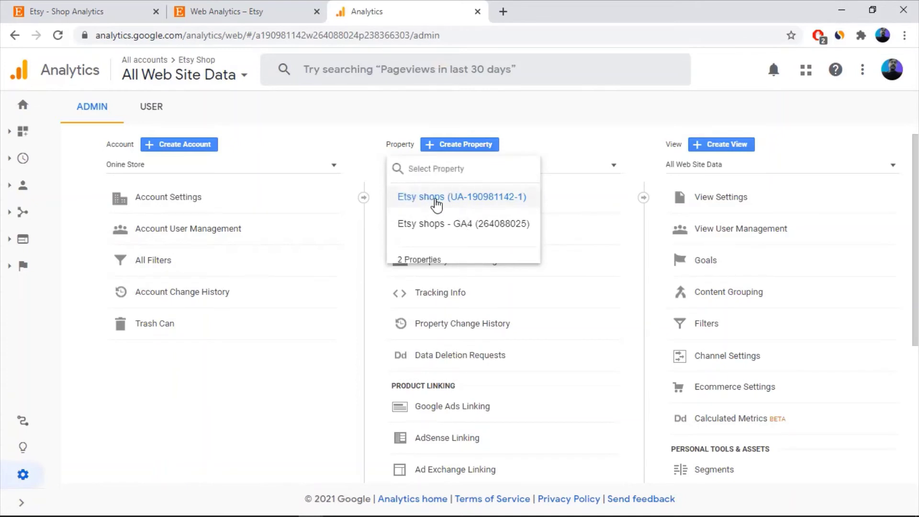
pyautogui.click(435, 203)
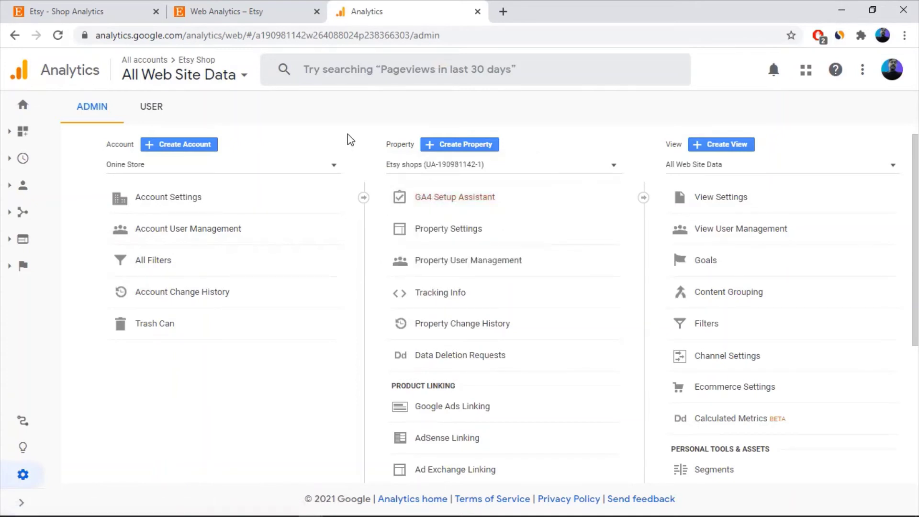
pyautogui.click(445, 296)
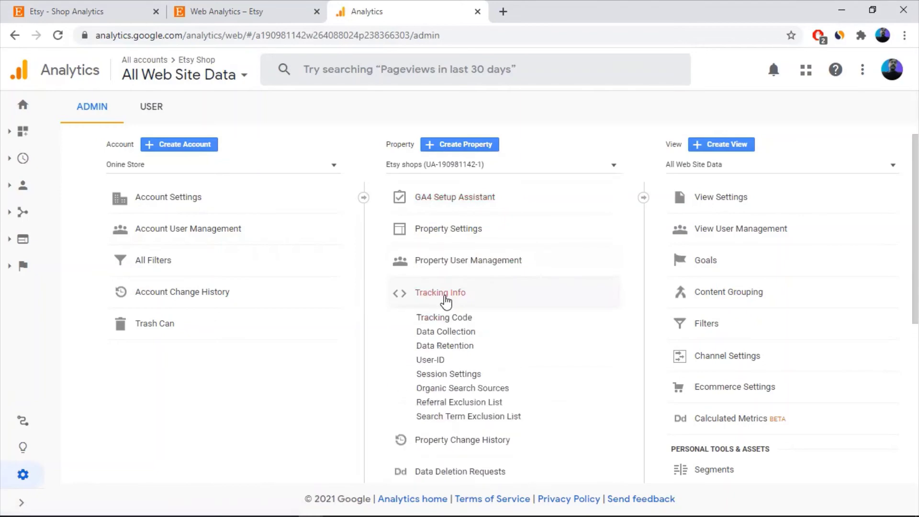
pyautogui.click(453, 319)
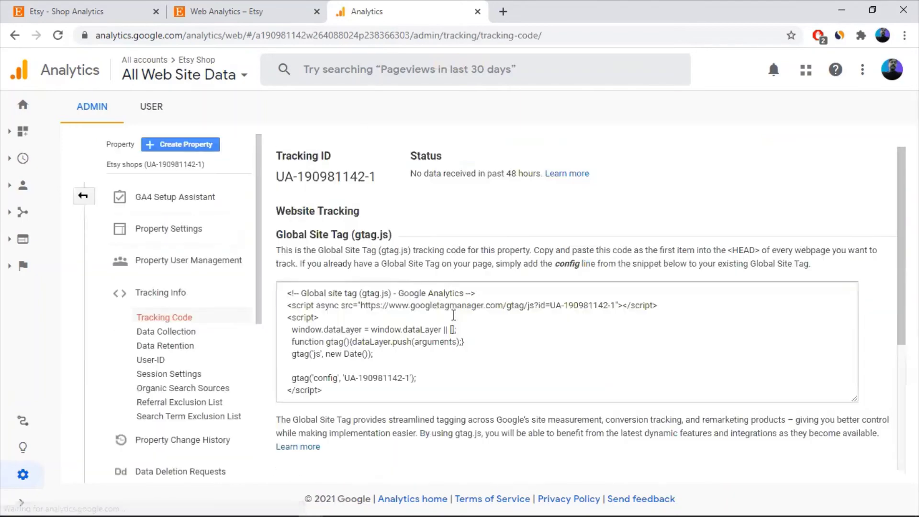
pyautogui.moveTo(374, 177); pyautogui.dragTo(278, 177)
pyautogui.hotkey('ctrl', 'c')
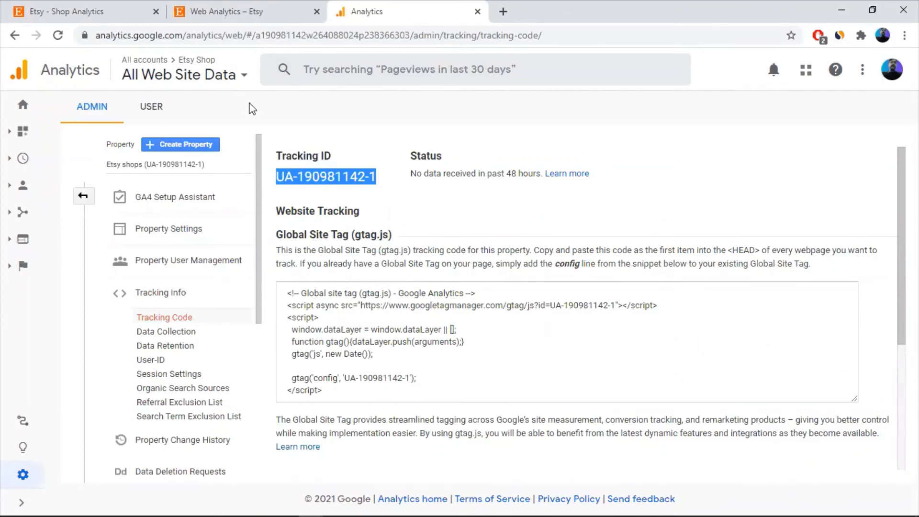
pyautogui.click(96, 11)
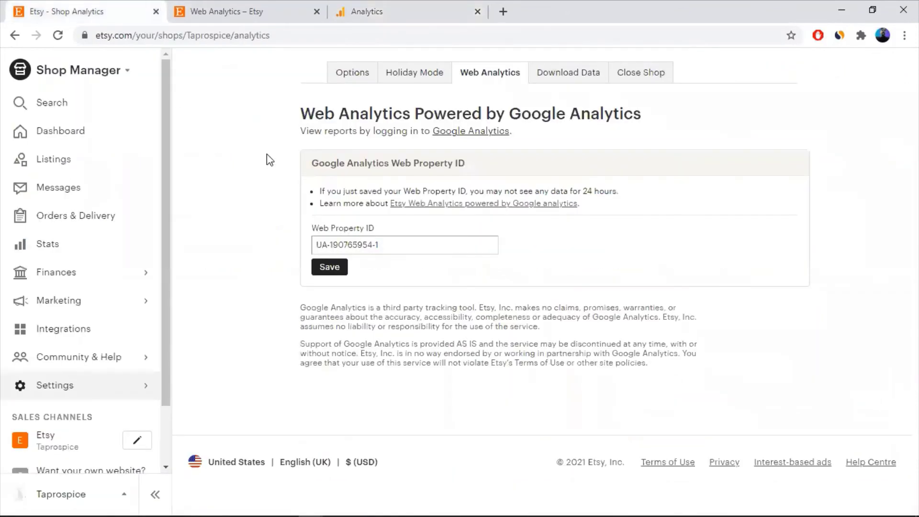
# Replace the old Web Property ID in Etsy with the new UA tracking ID.
pyautogui.tripleClick(411, 245)
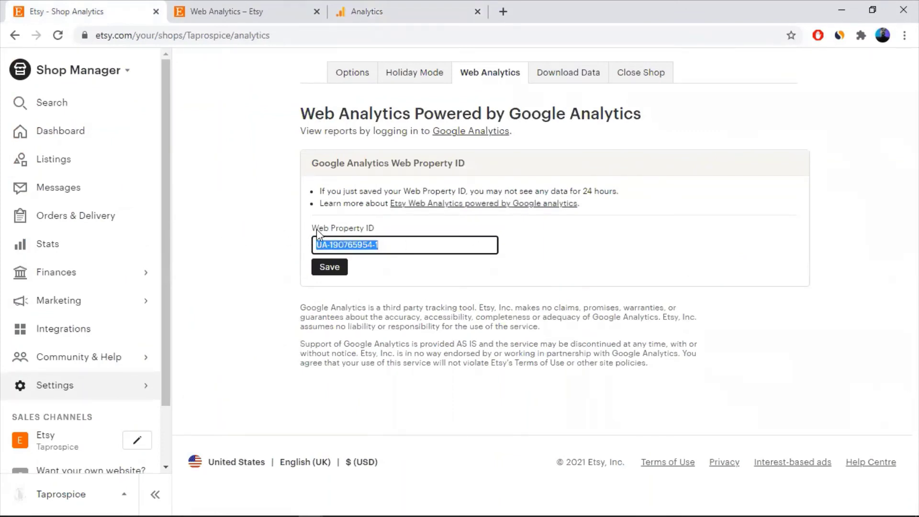
pyautogui.hotkey('ctrl', 'v')
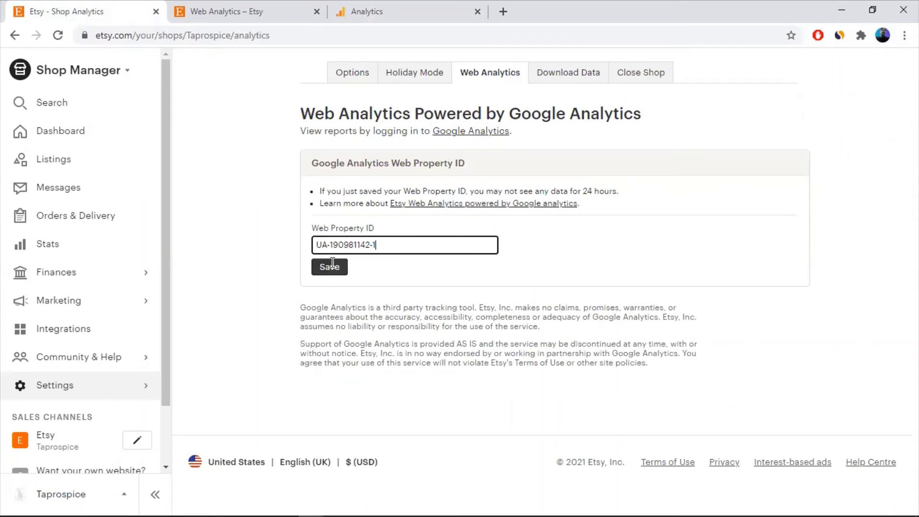
pyautogui.moveTo(619, 192); pyautogui.dragTo(322, 191)
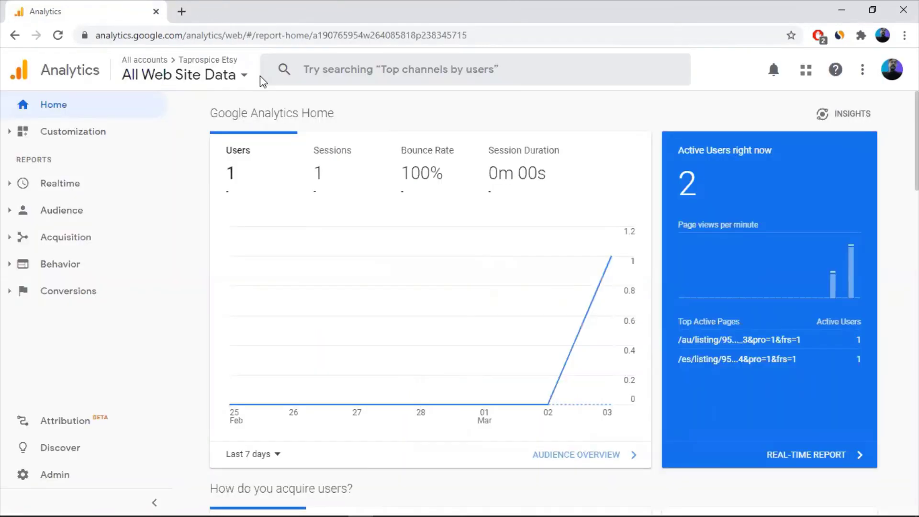
# Scroll through the Taprospice Etsy Home report to review 1 user on 03 Mar and 2 real-time active users.
pyautogui.scroll(-4, 387, 192)
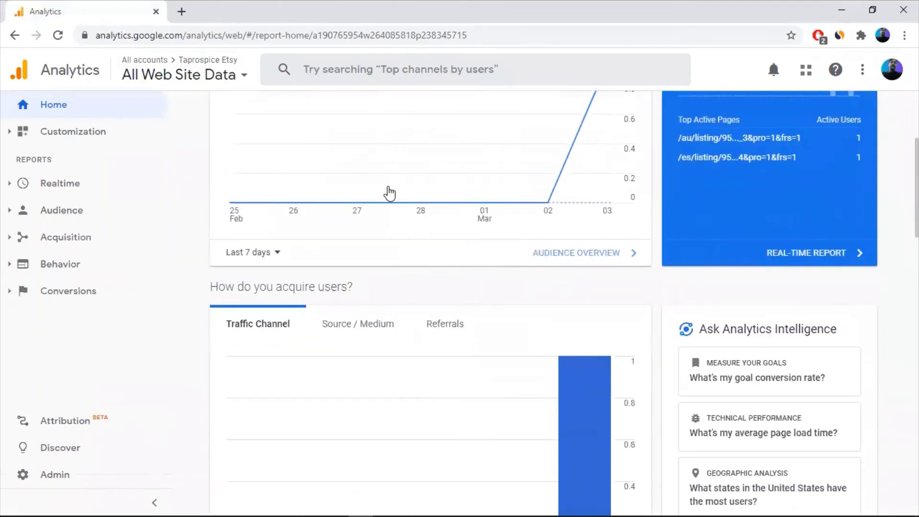
pyautogui.scroll(4, 515, 286)
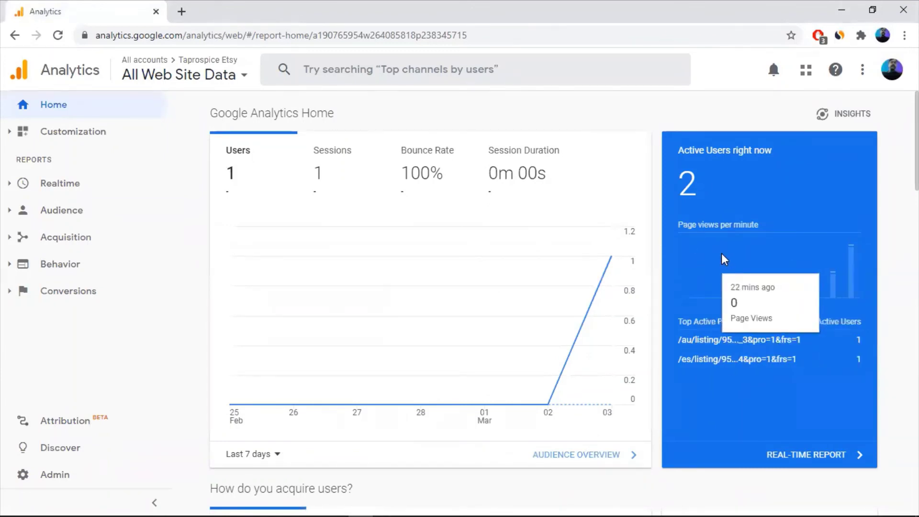
pyautogui.scroll(-4, 724, 259)
pyautogui.scroll(3, 768, 278)
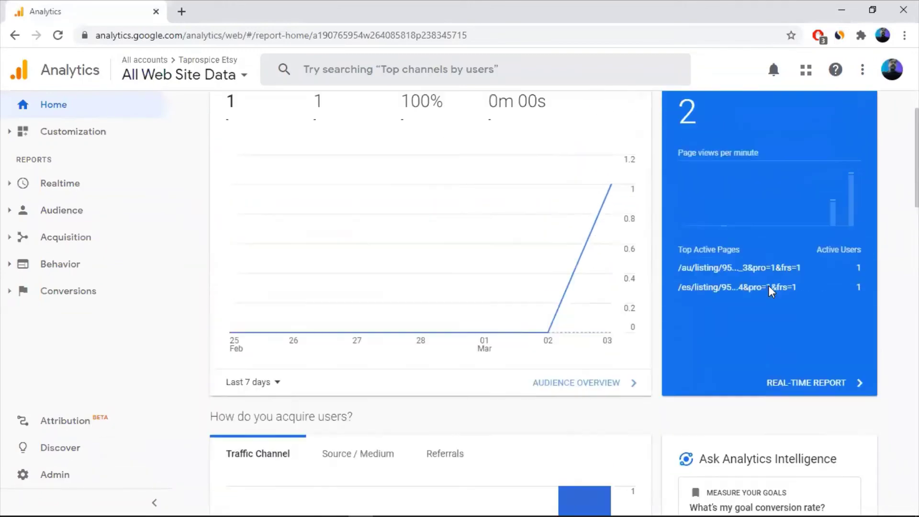
pyautogui.scroll(2, 750, 312)
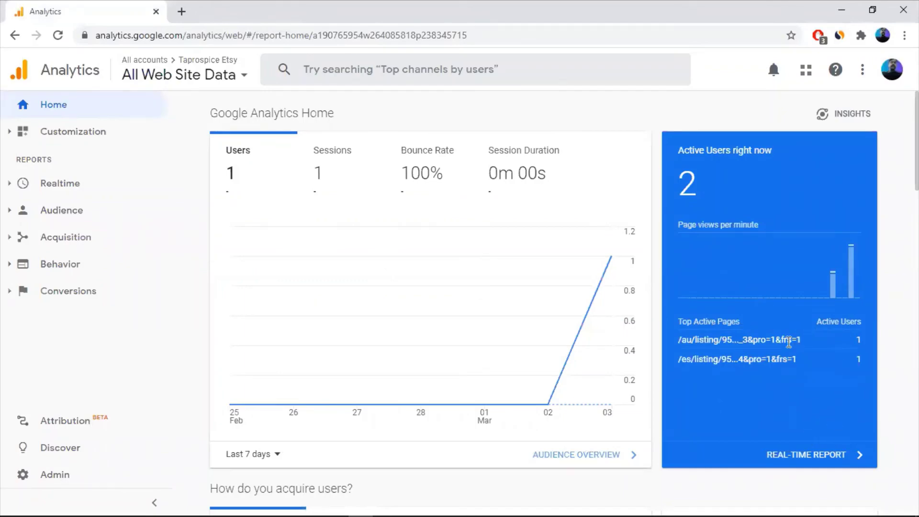
pyautogui.scroll(-4, 774, 337)
pyautogui.scroll(-1, 770, 338)
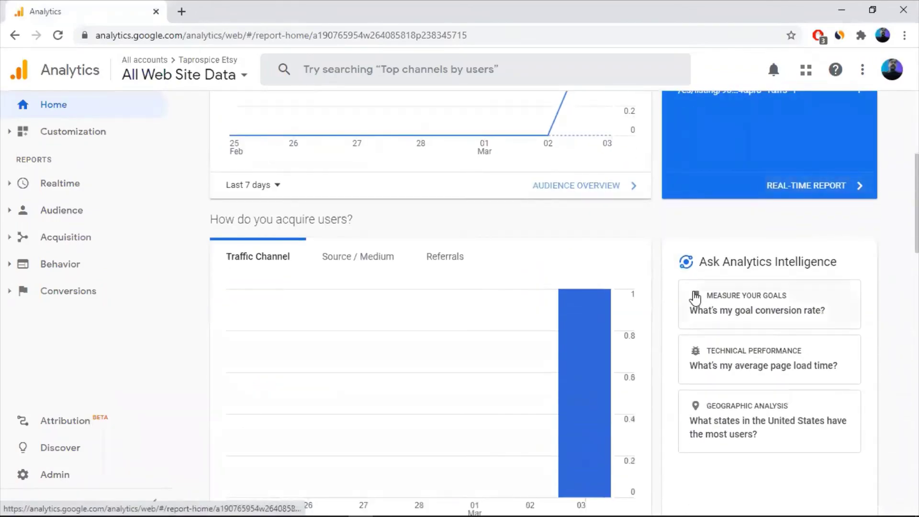
pyautogui.scroll(3, 694, 298)
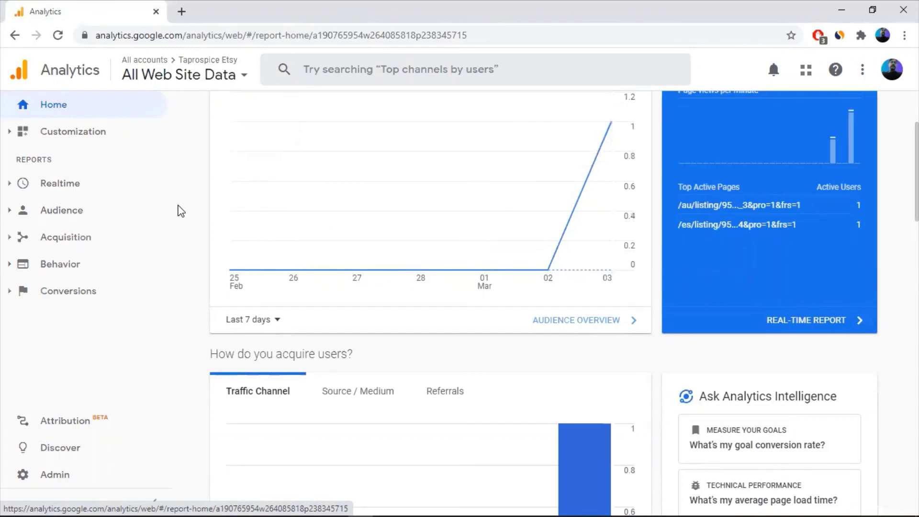
pyautogui.moveTo(423, 261)
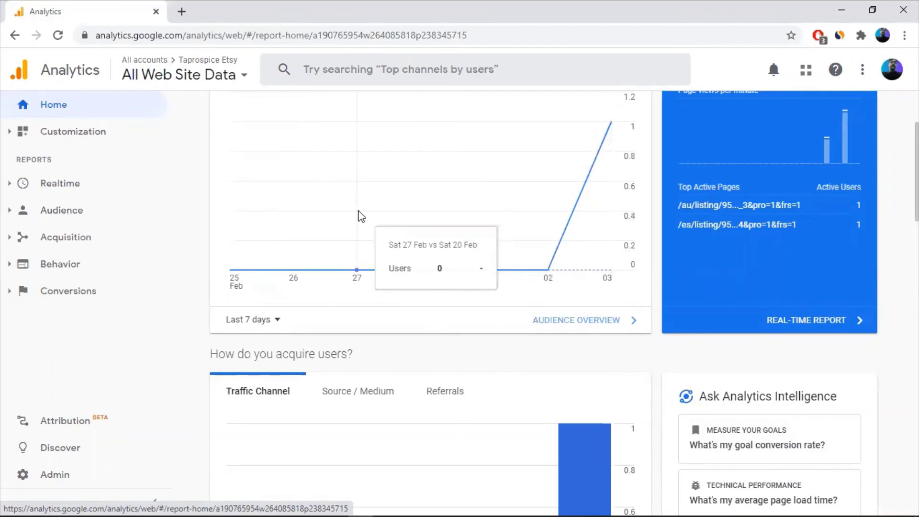